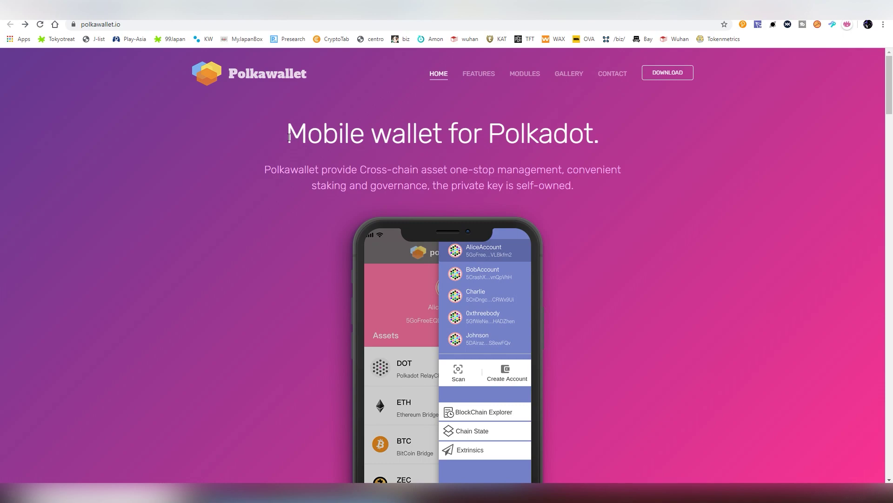
pyautogui.scroll(-15, 285, 151)
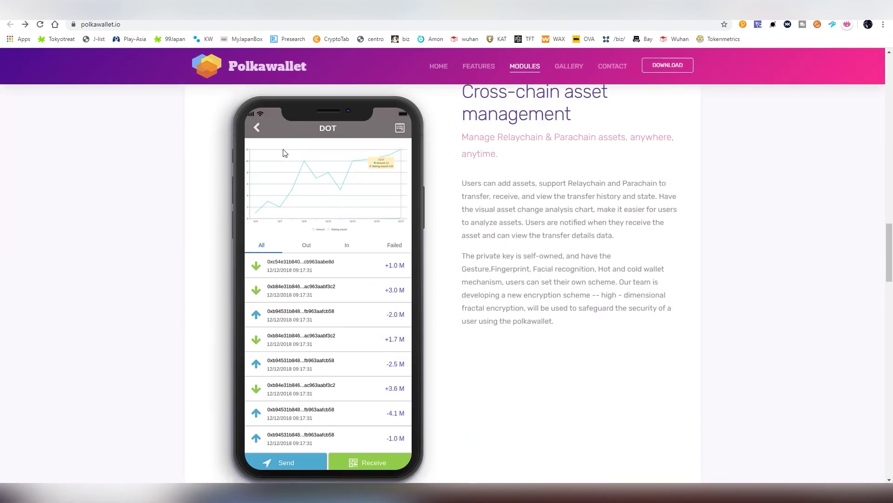
pyautogui.scroll(-10, 284, 152)
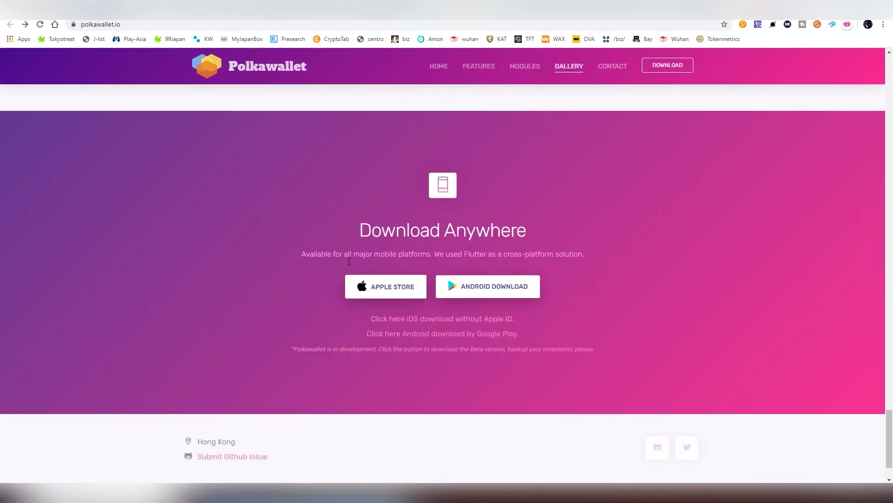
pyautogui.scroll(10, 447, 279)
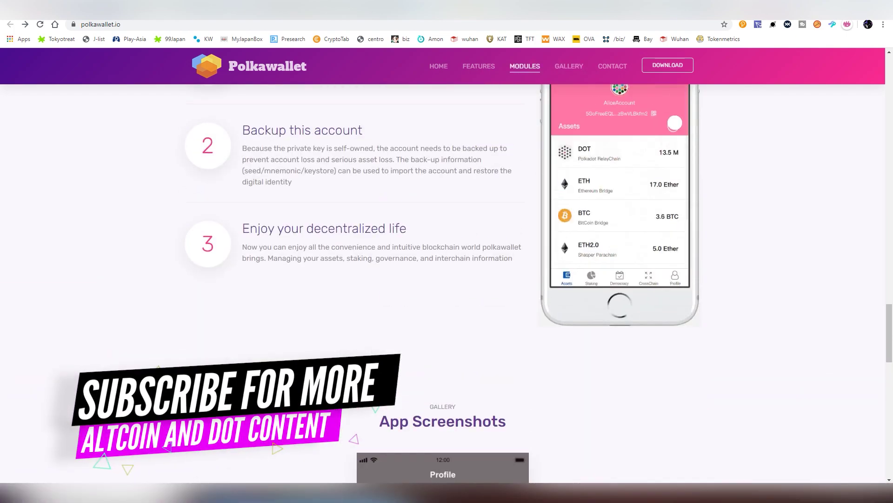
pyautogui.scroll(6, 230, 327)
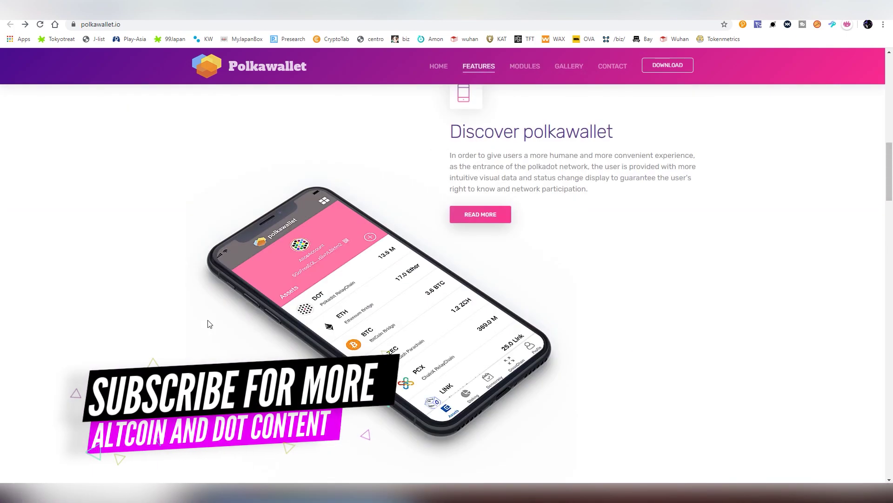
pyautogui.scroll(8, 206, 320)
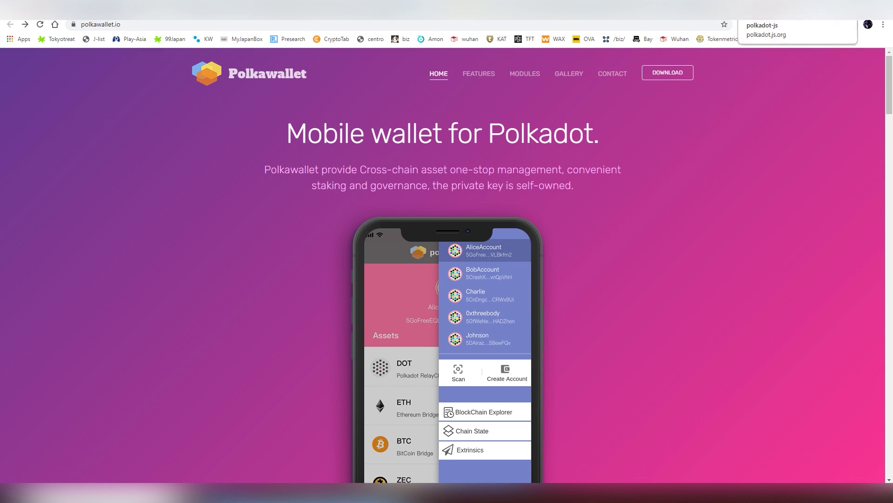
# - Check the extension's account list and add-account options, then view the Web Store and Wiki tabs
pyautogui.click(768, 9)
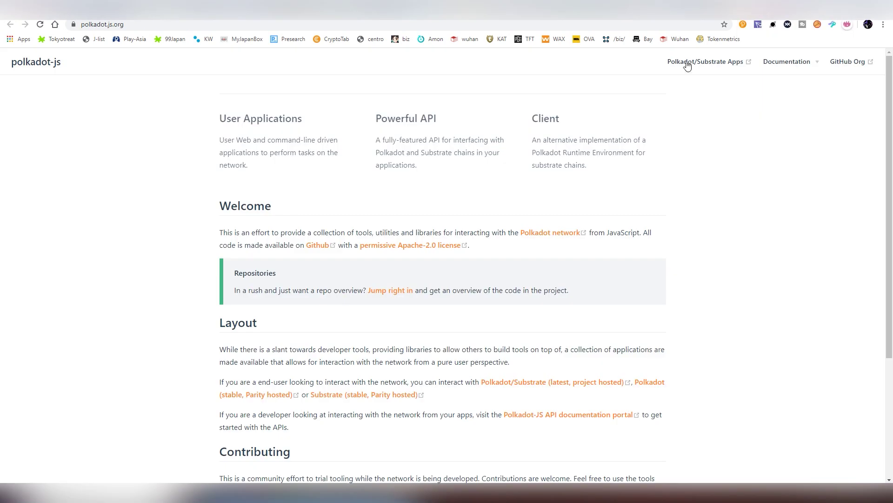
pyautogui.click(743, 24)
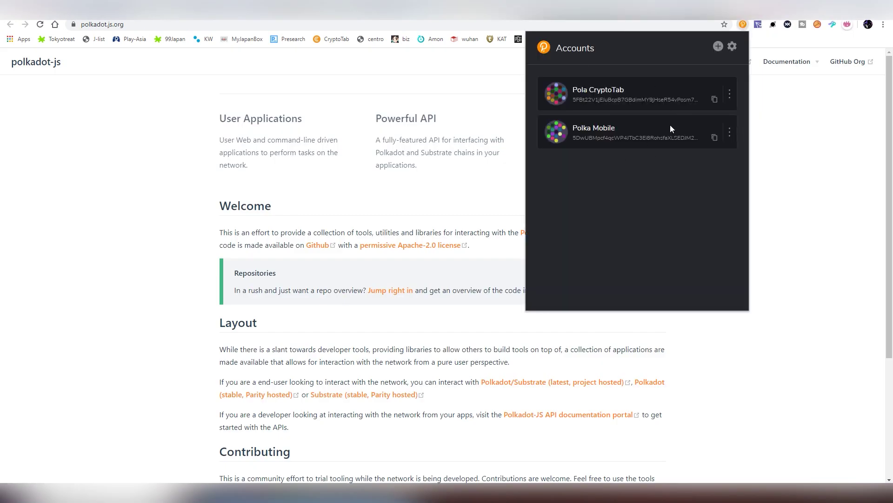
pyautogui.click(719, 47)
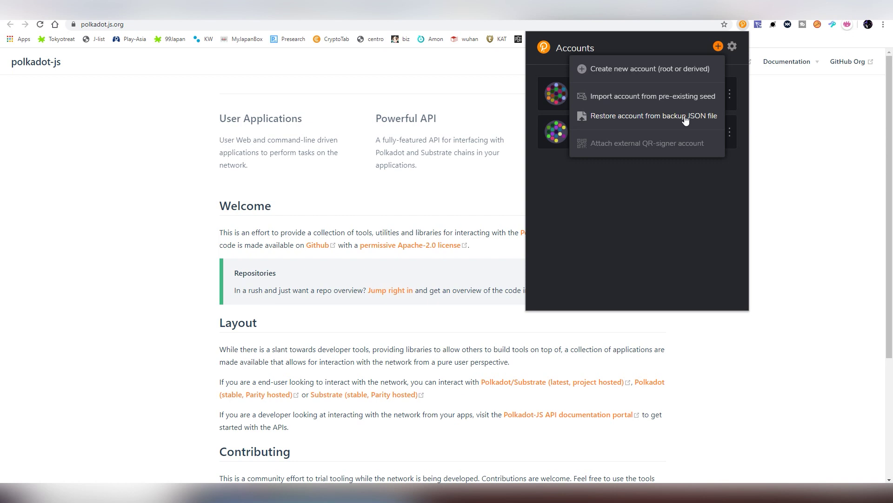
pyautogui.click(619, 180)
pyautogui.click(519, 199)
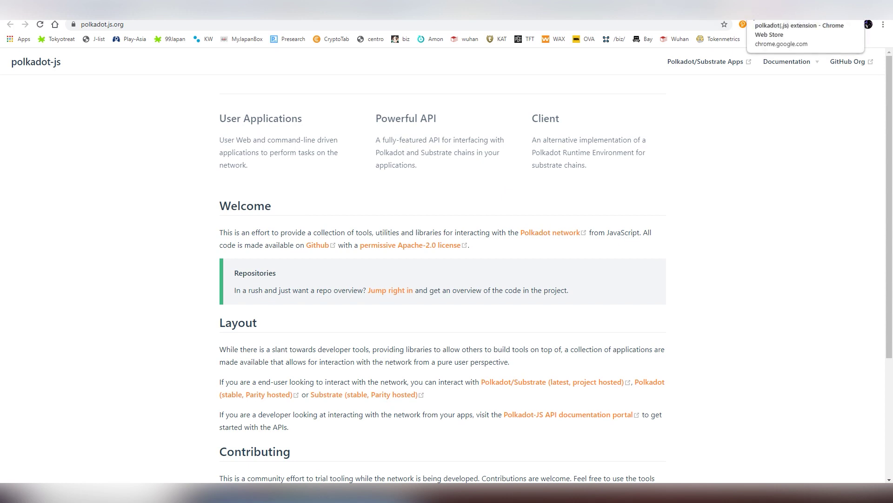
pyautogui.click(750, 15)
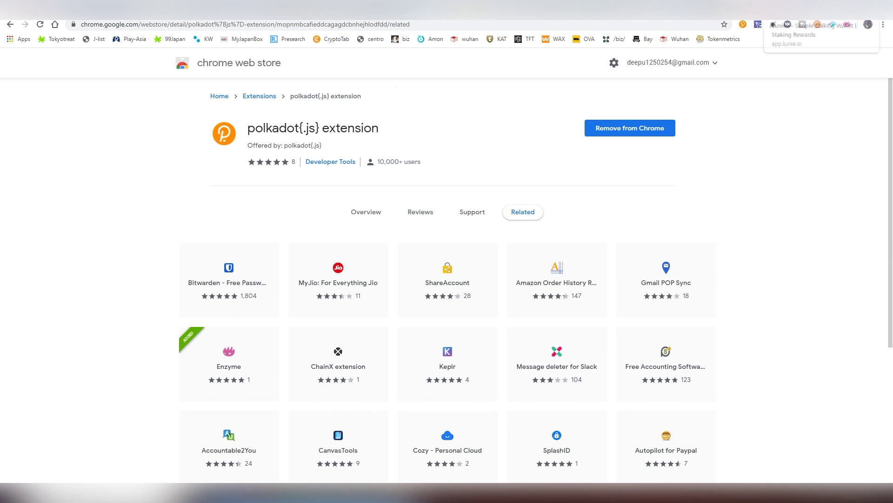
pyautogui.hotkey('ctrl', 'Tab')
# - Scan the Supported Wallets table, noting MetaMask's Building status, then return to the page top
pyautogui.scroll(1, 352, 306)
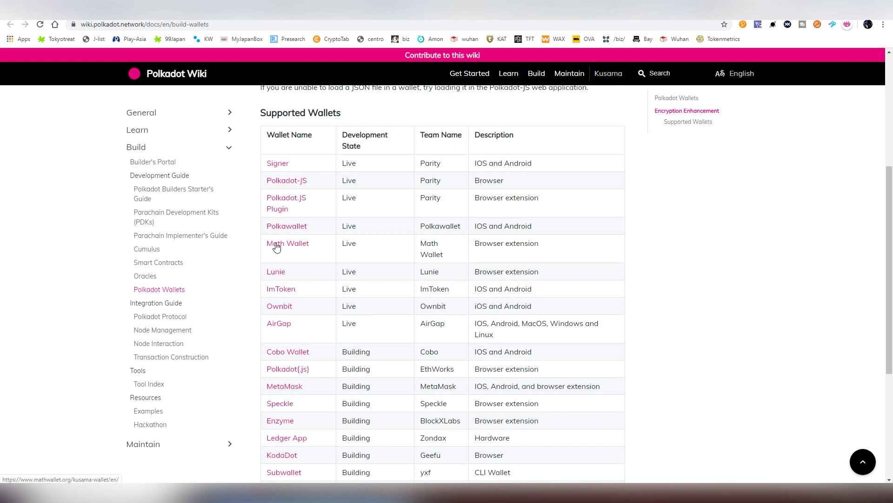
pyautogui.scroll(-3, 318, 230)
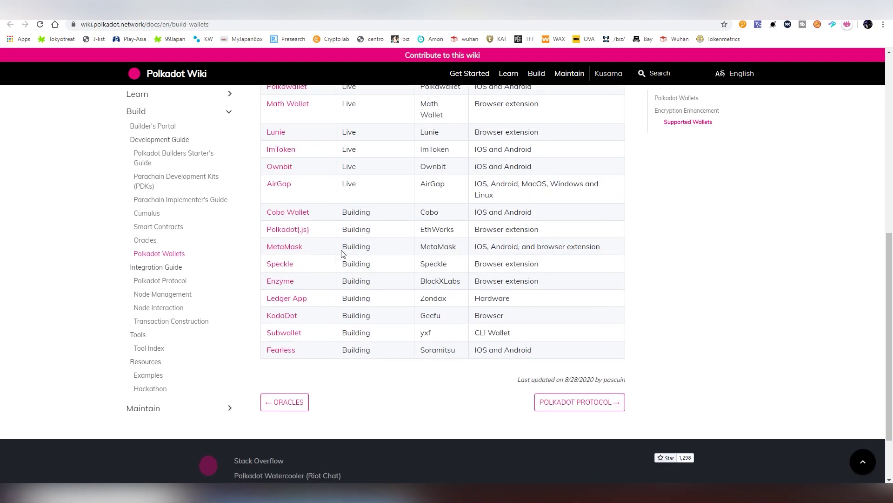
pyautogui.moveTo(344, 250); pyautogui.dragTo(373, 253)
pyautogui.click(372, 253)
pyautogui.scroll(2, 383, 274)
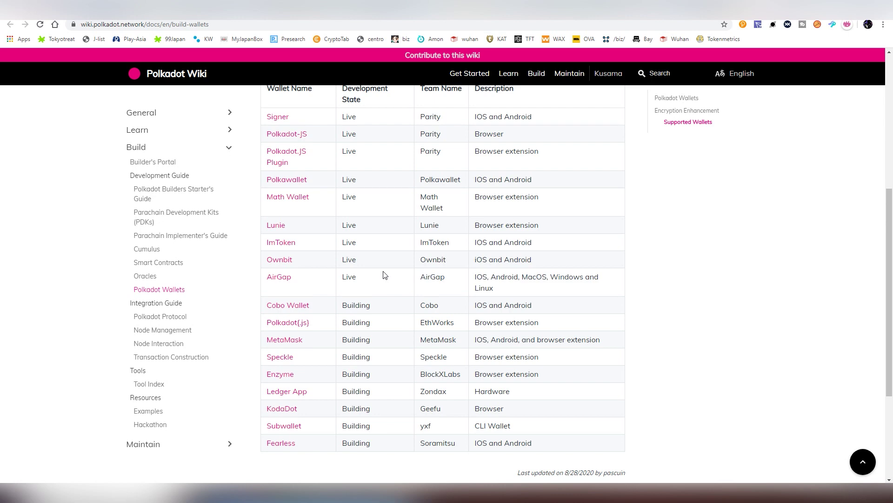
pyautogui.scroll(3, 389, 283)
pyautogui.scroll(3, 413, 301)
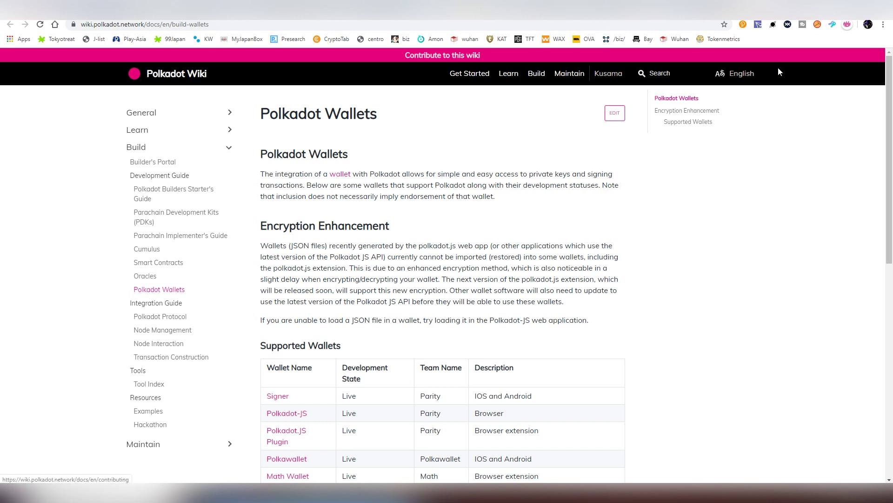
# - Bring up Lunie's portfolio welcome choices, then move on to the PolkaStats staking guide
pyautogui.click(791, 9)
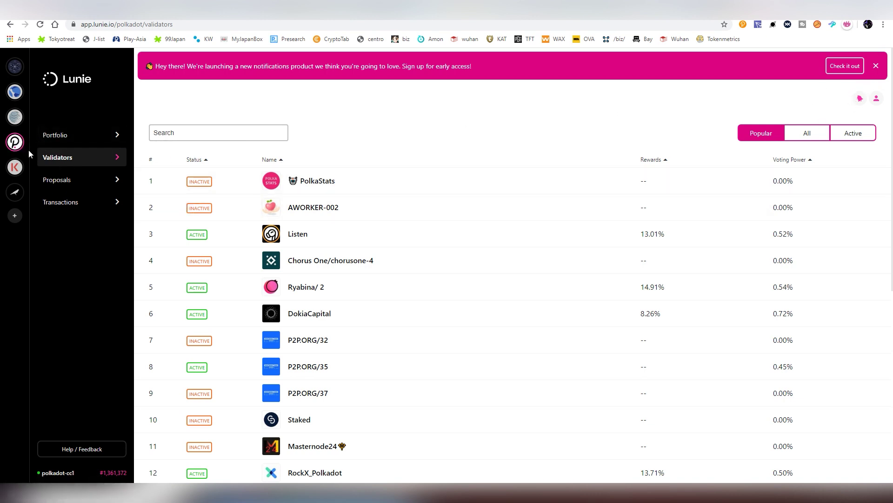
pyautogui.click(15, 143)
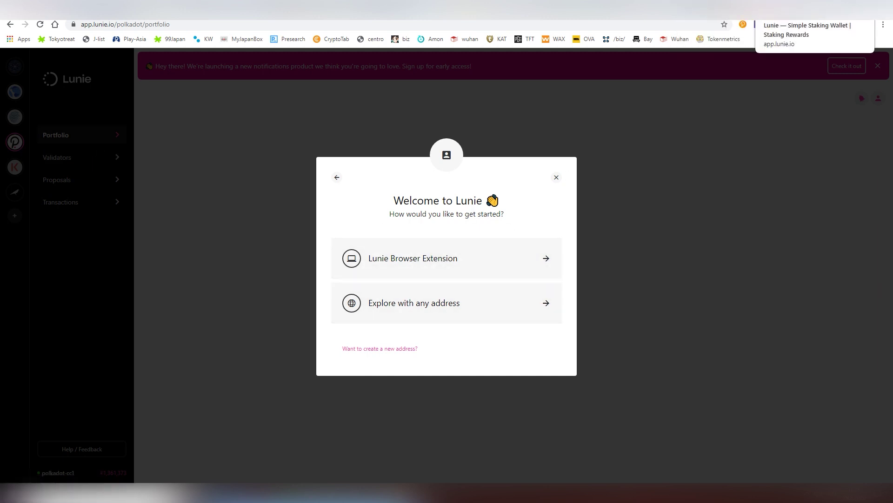
pyautogui.click(800, 9)
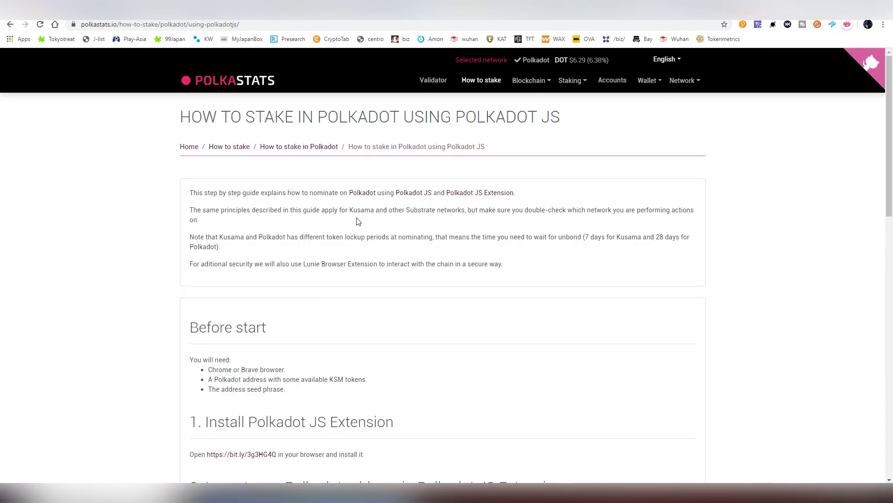
pyautogui.scroll(-1, 318, 278)
pyautogui.scroll(-10, 315, 277)
pyautogui.scroll(1, 280, 199)
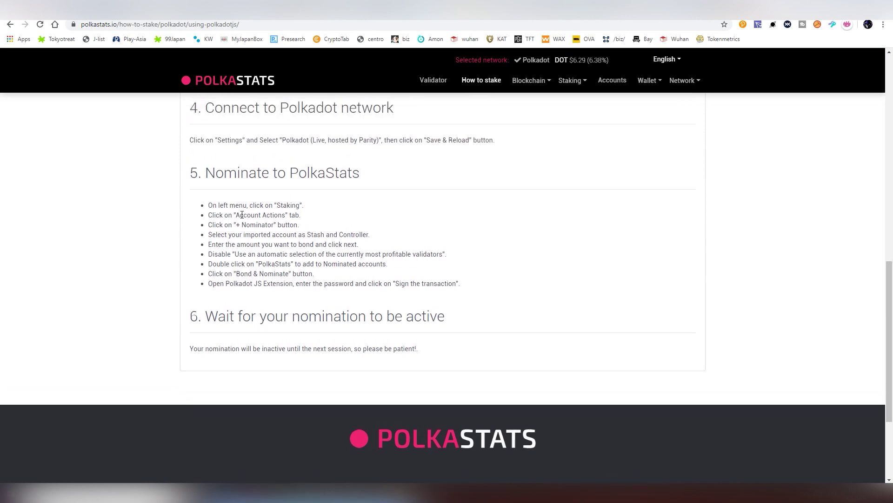
pyautogui.scroll(12, 379, 282)
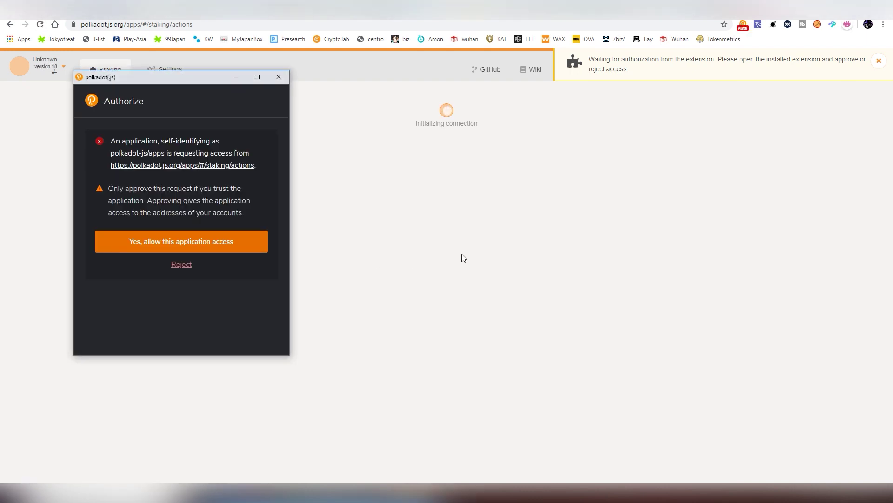
# - Authorize Polkadot-JS Apps in the extension so the staking overview loads
pyautogui.click(248, 248)
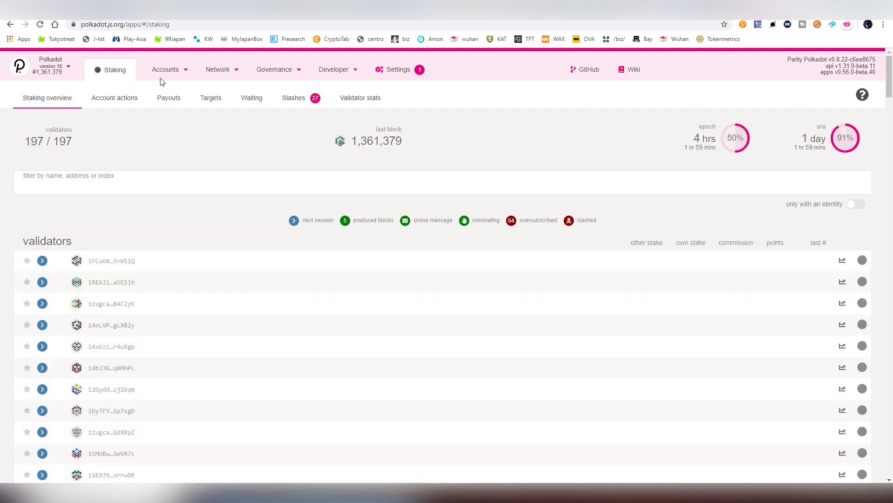
pyautogui.moveTo(182, 75)
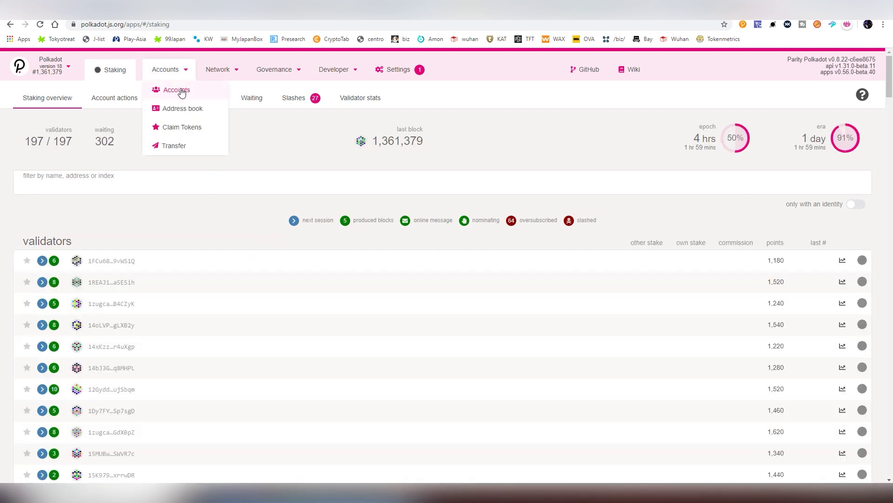
# - Go to Accounts > Accounts, dismiss the send funds dialog, and check the first account's address in the extension
pyautogui.click(181, 93)
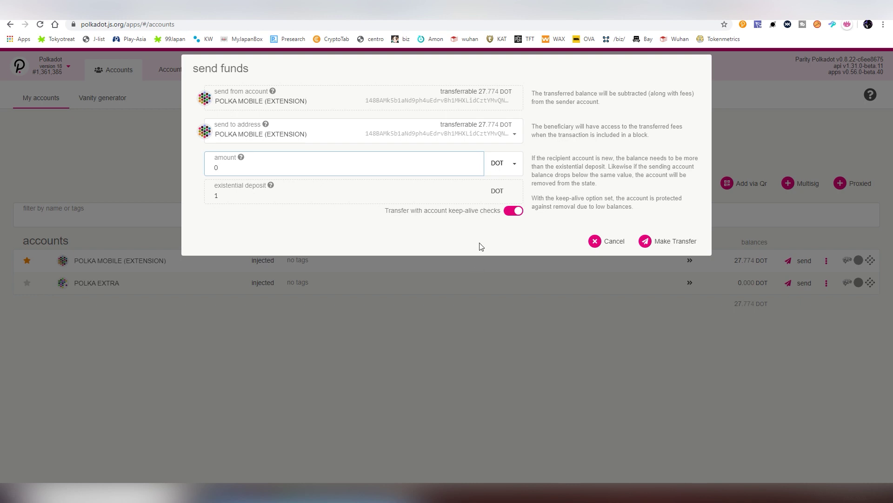
pyautogui.click(615, 237)
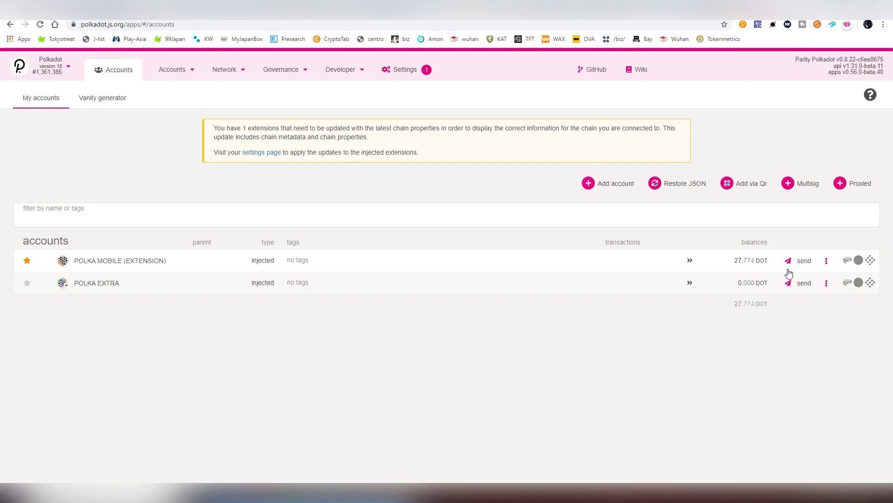
pyautogui.click(743, 24)
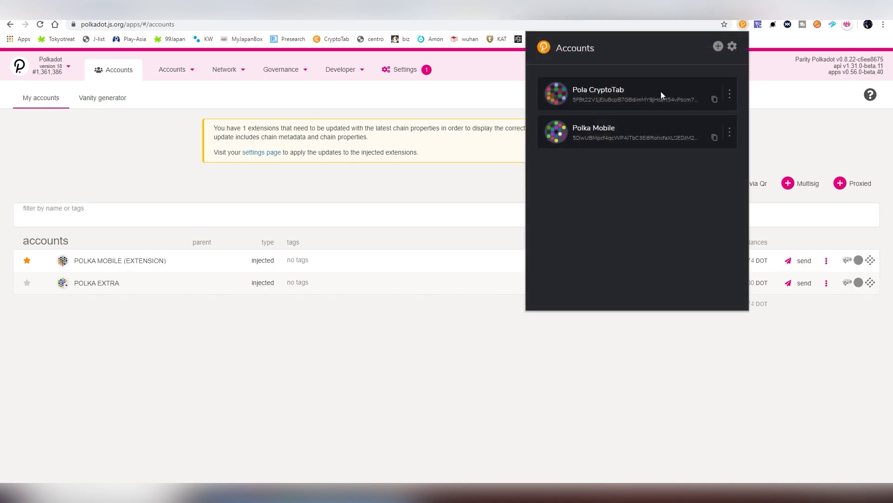
pyautogui.moveTo(573, 100); pyautogui.dragTo(604, 102)
pyautogui.click(581, 117)
pyautogui.click(447, 239)
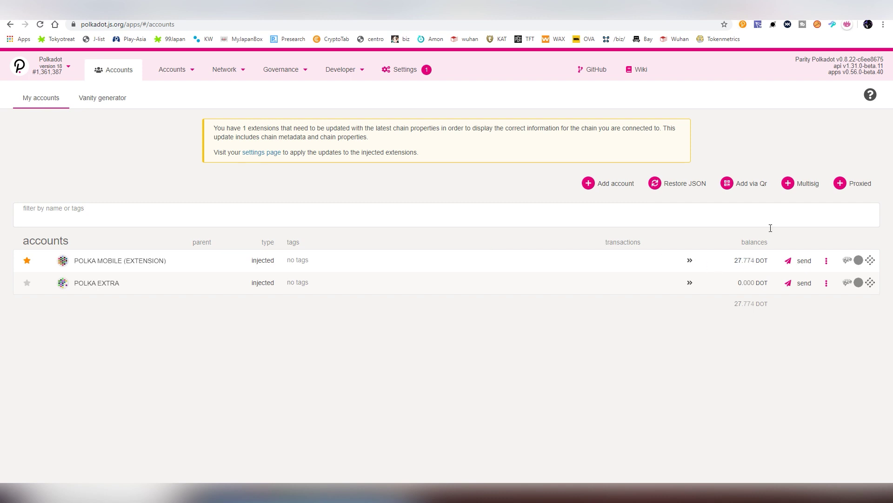
# - Open Network > Staking, skim the validator list, and switch to Account actions
pyautogui.moveTo(169, 80)
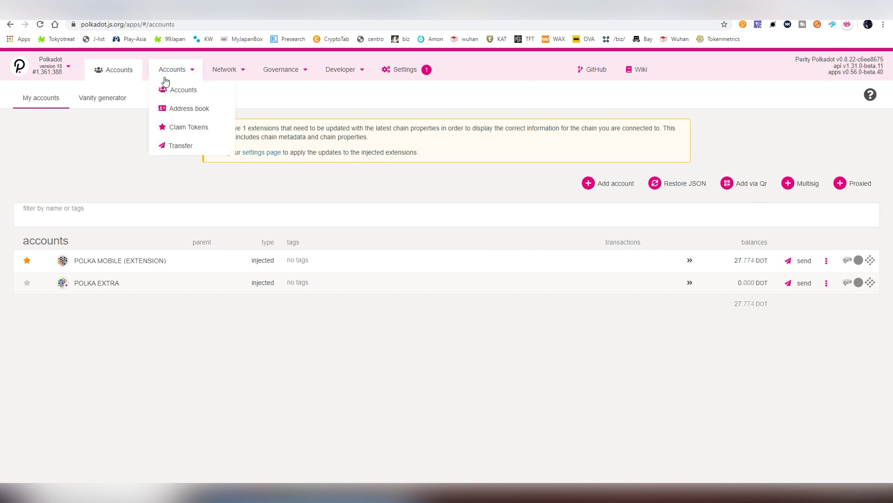
pyautogui.moveTo(219, 72)
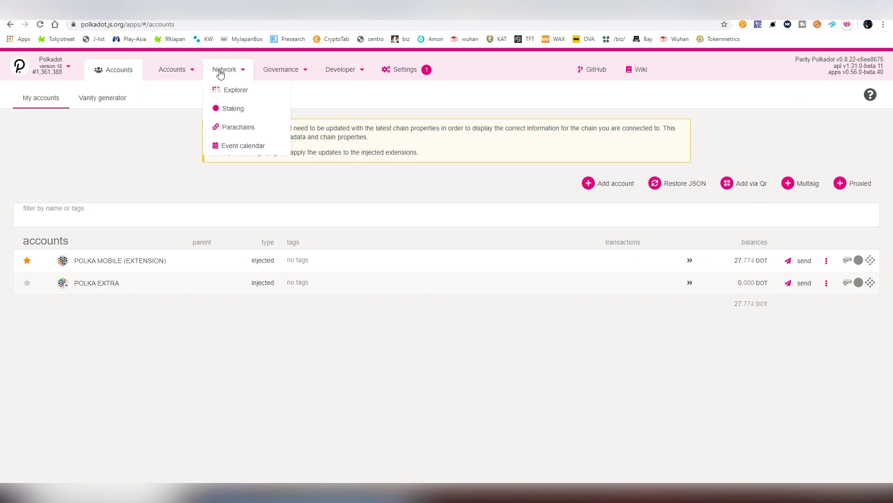
pyautogui.click(248, 113)
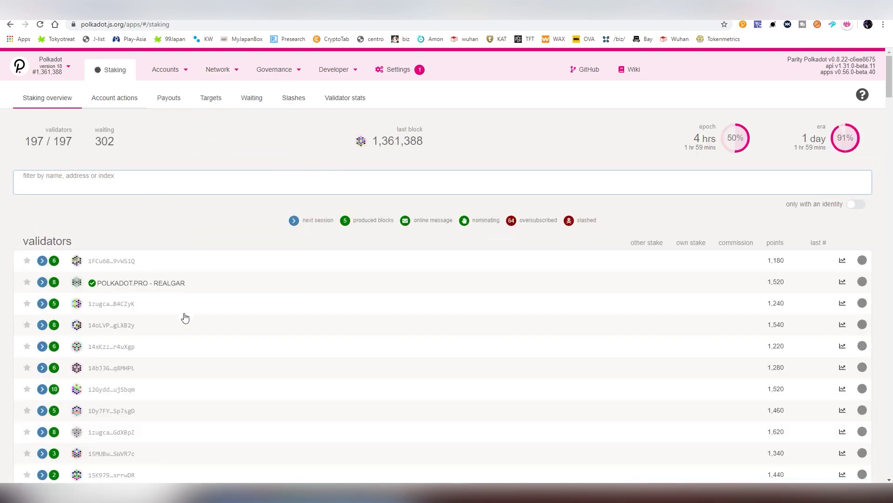
pyautogui.scroll(-4, 246, 289)
pyautogui.scroll(-4, 246, 288)
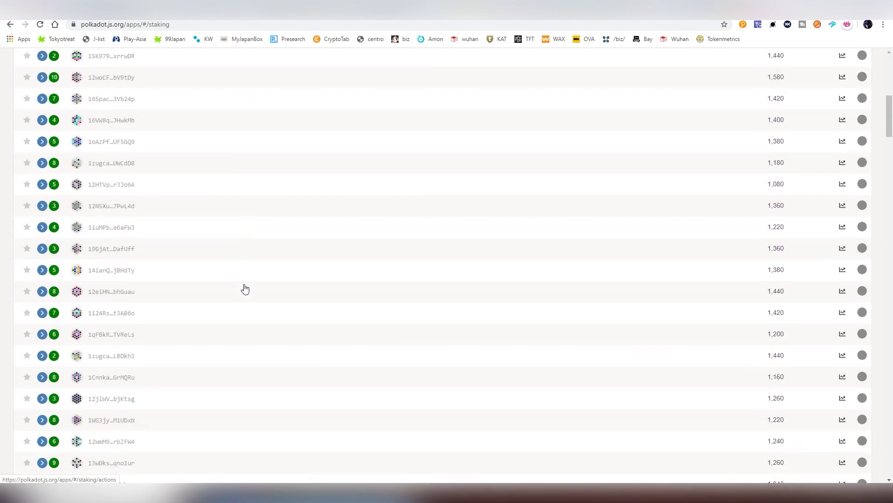
pyautogui.scroll(8, 245, 289)
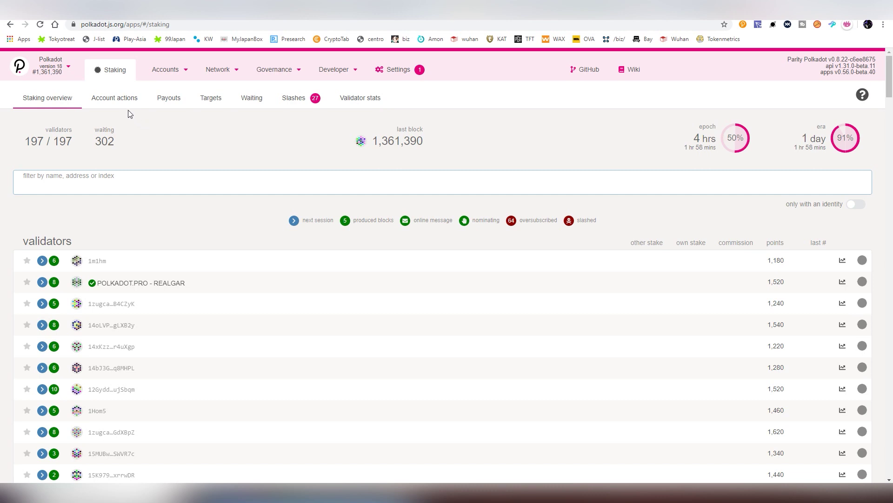
pyautogui.click(129, 98)
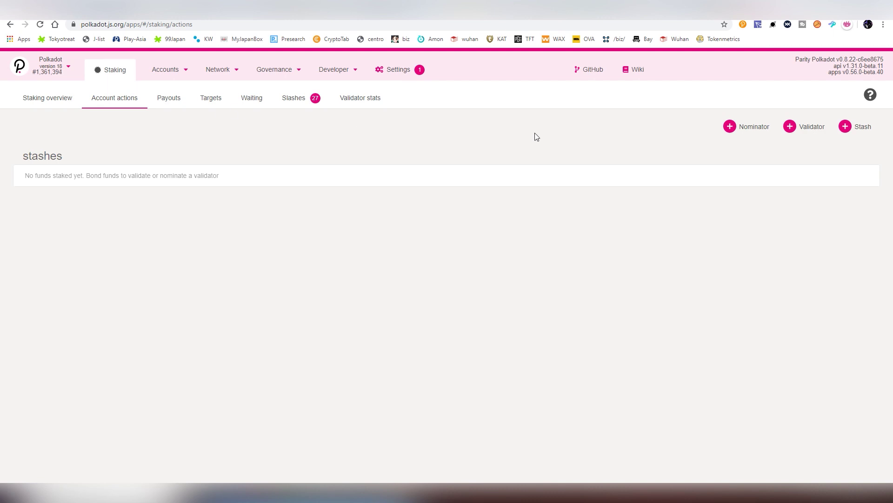
# - Start a new nominator with POLKA MOBILE (EXTENSION) as stash and controller, bonding 26.774 DOT
pyautogui.click(750, 130)
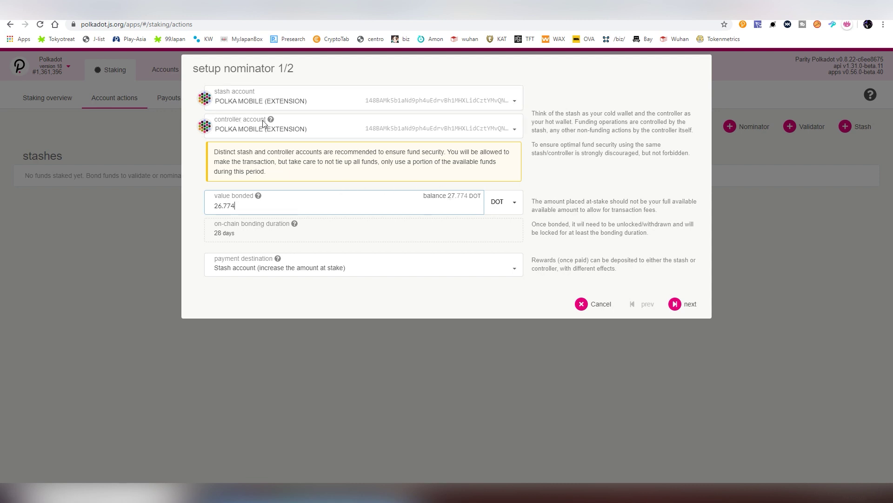
pyautogui.moveTo(271, 120)
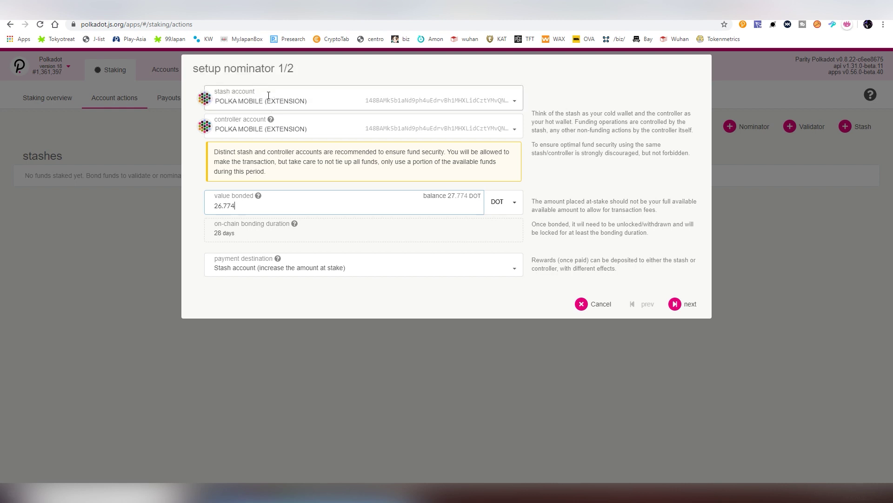
pyautogui.click(517, 128)
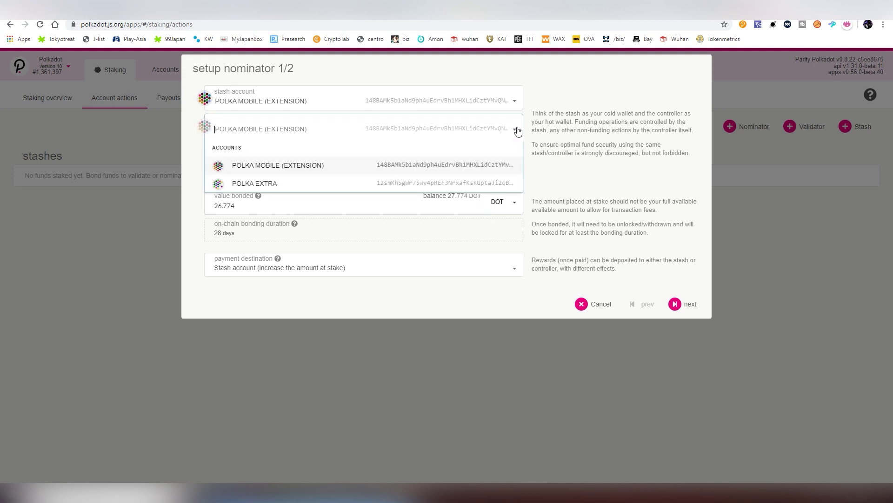
pyautogui.click(518, 132)
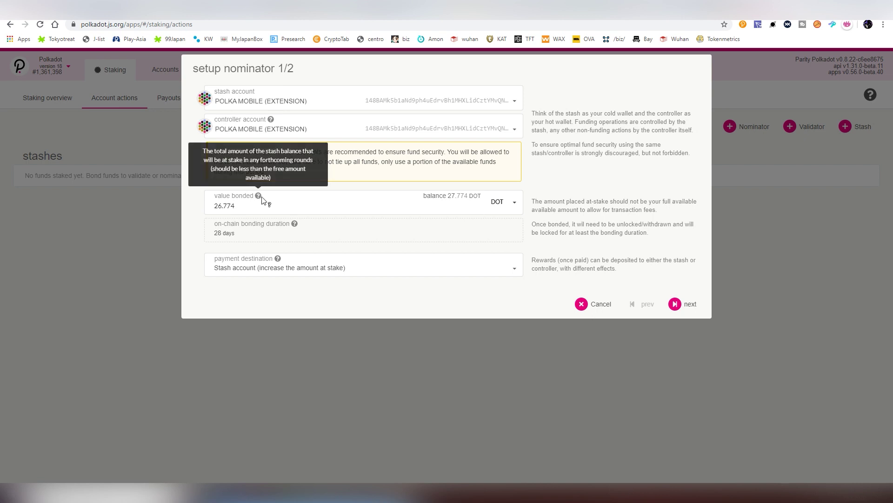
pyautogui.moveTo(294, 225)
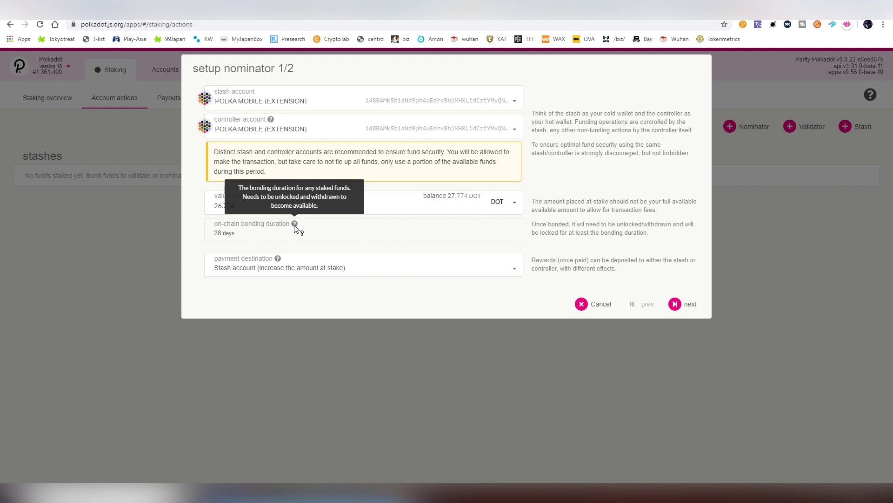
pyautogui.click(318, 270)
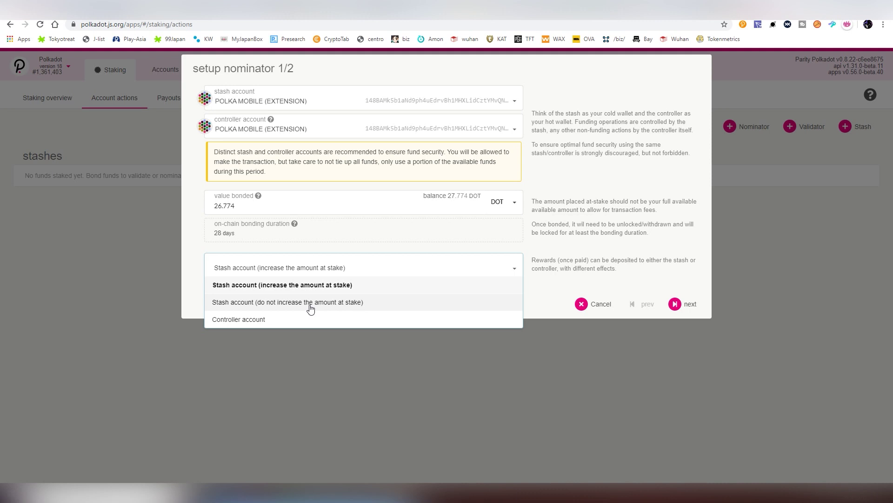
pyautogui.click(347, 252)
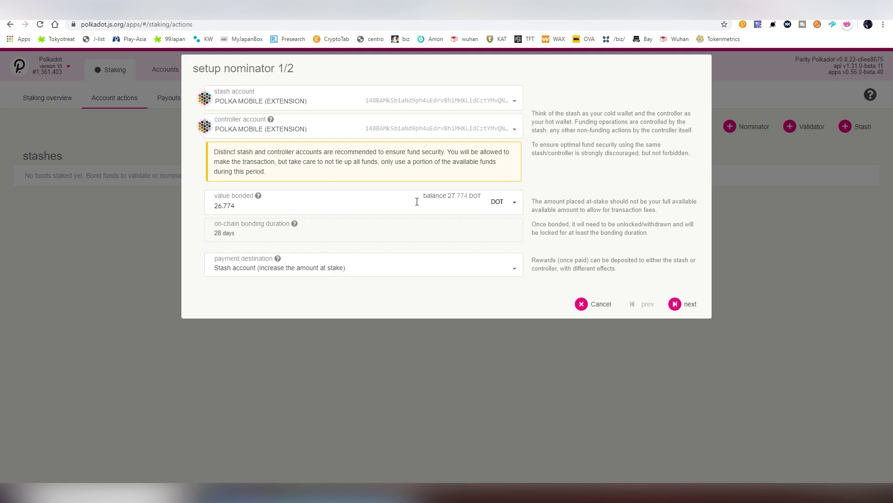
pyautogui.click(405, 266)
pyautogui.click(405, 266)
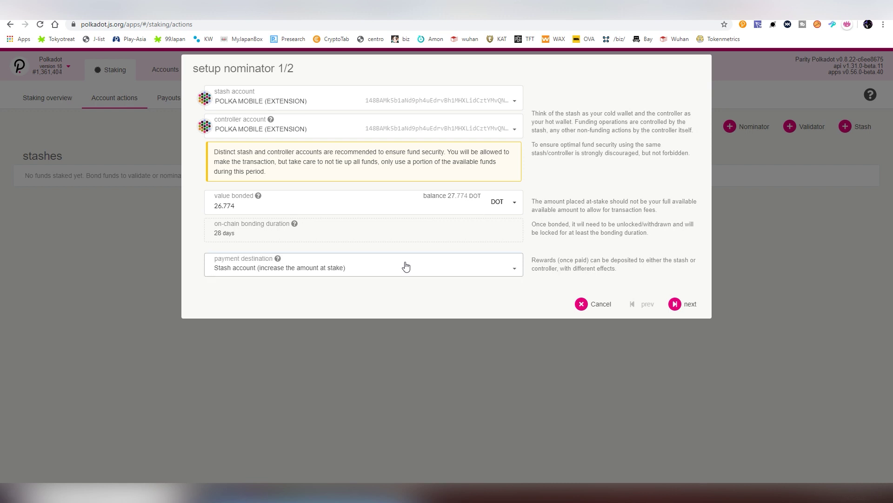
# - Advance to validator selection, filter candidates for 'polkastats', and nominate POLKASTATS
pyautogui.click(689, 309)
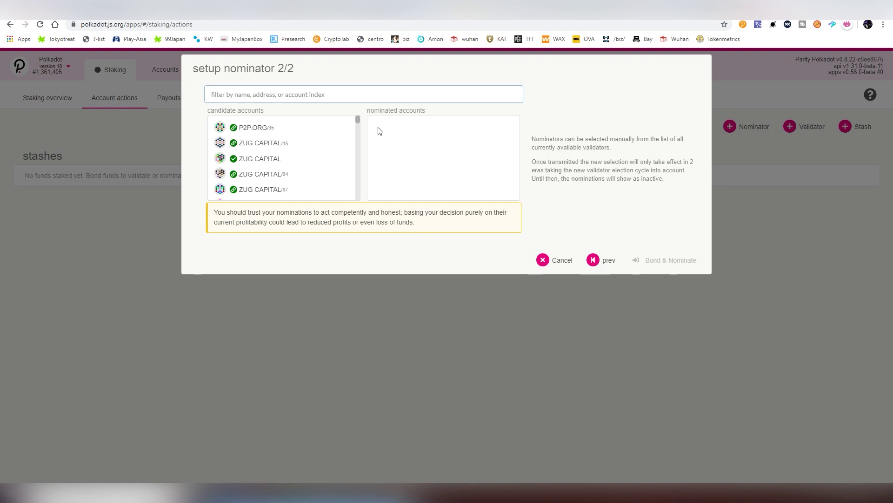
pyautogui.write('p')
pyautogui.press('BackSpace')
pyautogui.write('polk')
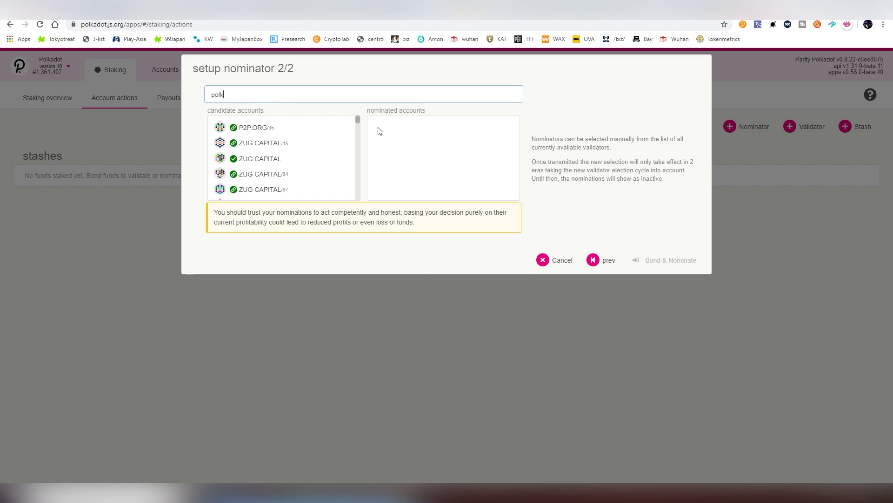
pyautogui.write('astats')
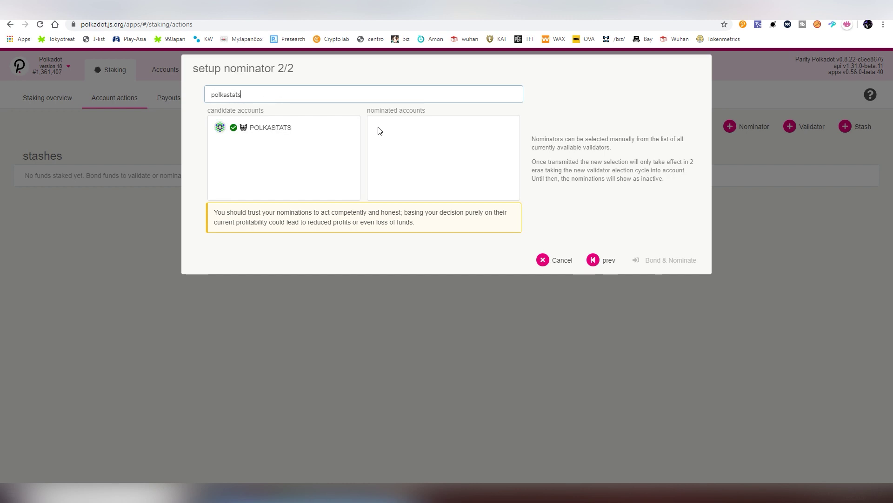
pyautogui.click(351, 127)
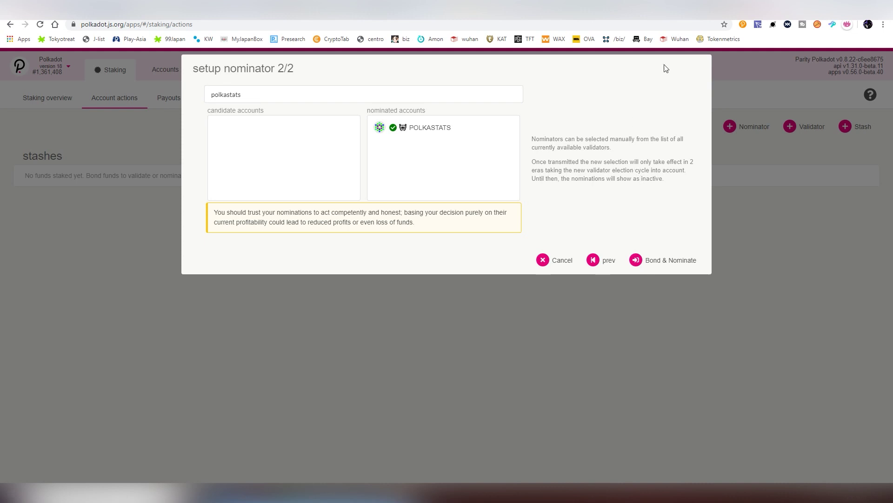
# - Bring up the Bond & Nominate transaction and review its 19.300 milli DOT fee
pyautogui.click(666, 264)
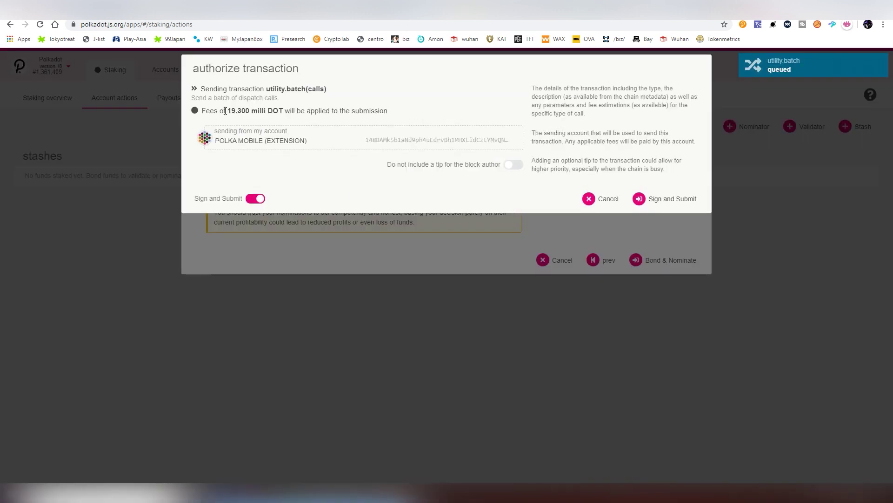
pyautogui.moveTo(200, 112); pyautogui.dragTo(328, 119)
pyautogui.click(248, 114)
pyautogui.moveTo(228, 113); pyautogui.dragTo(283, 113)
pyautogui.click(244, 112)
pyautogui.click(245, 112)
pyautogui.click(285, 126)
# - Add a 0.001 DOT tip and sign and submit the transaction
pyautogui.click(514, 167)
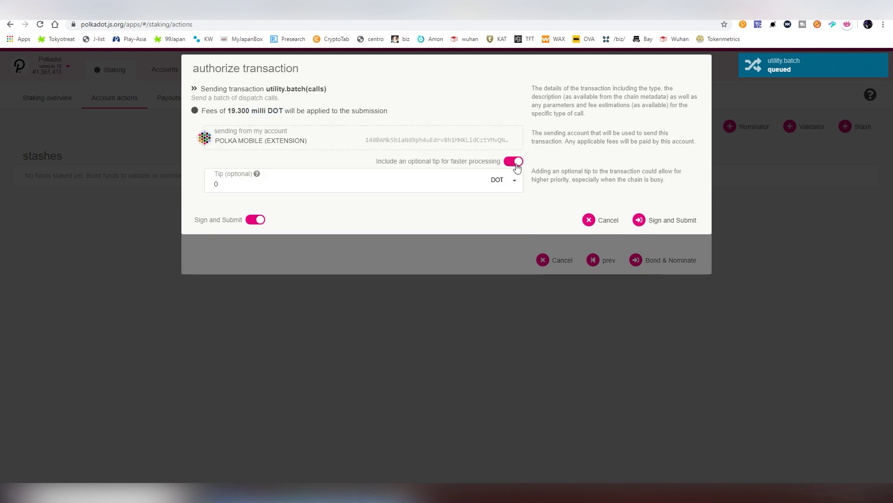
pyautogui.click(401, 187)
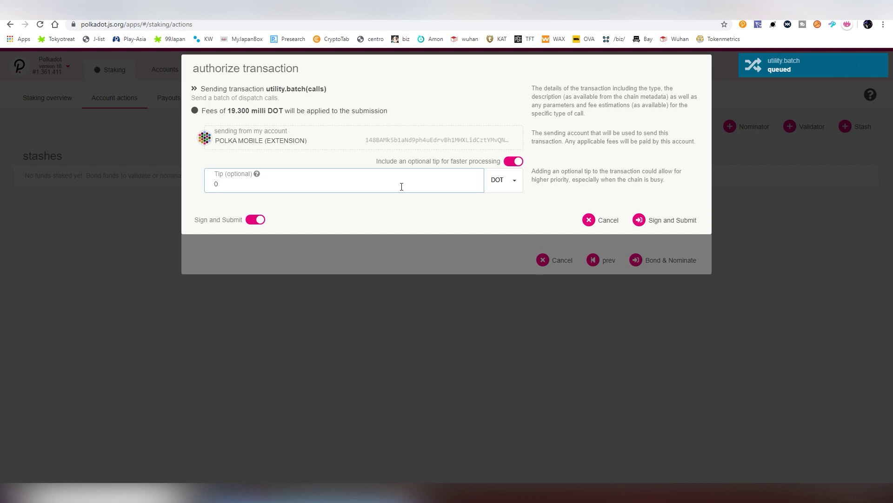
pyautogui.write('.001')
pyautogui.click(585, 161)
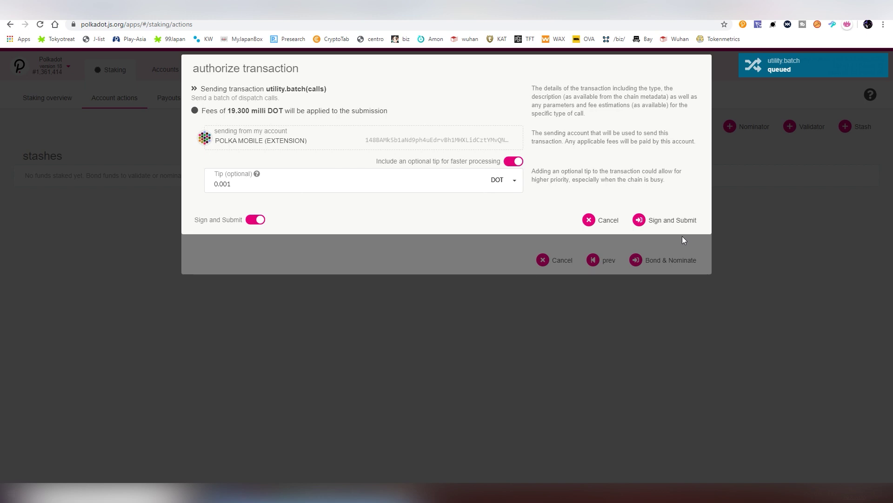
pyautogui.click(674, 225)
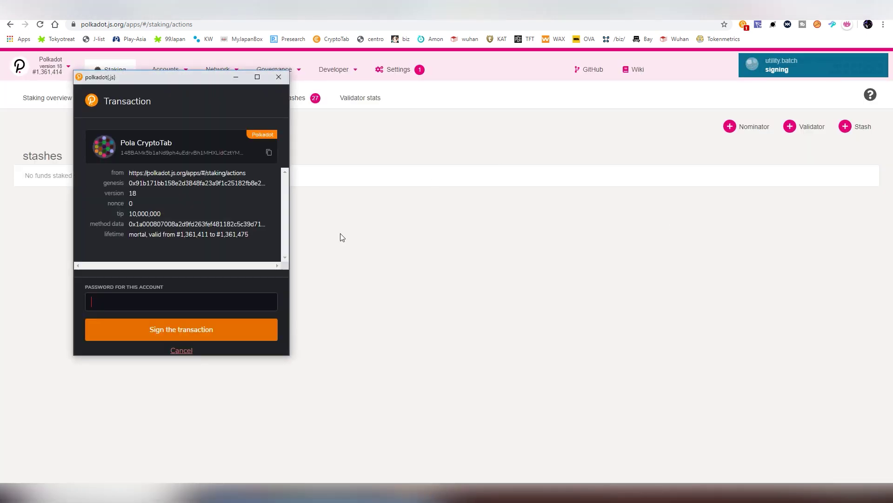
# - Scroll down through the extension's Transaction window
pyautogui.scroll(-1, 123, 205)
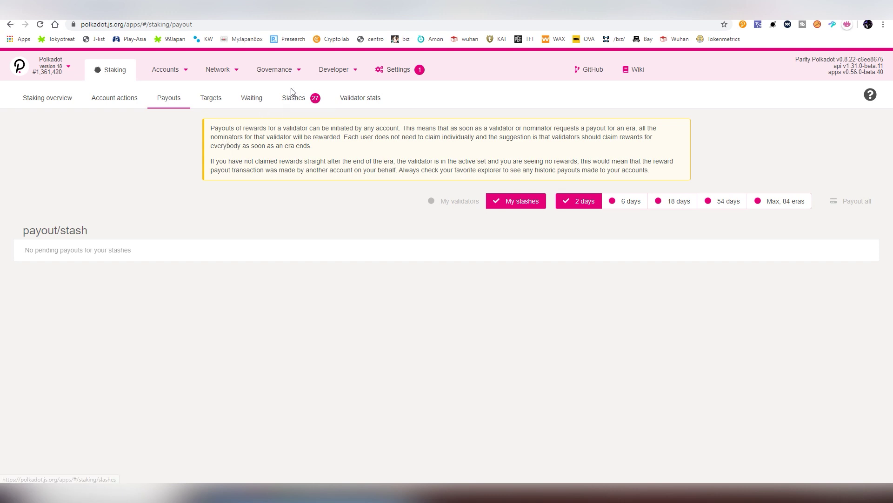
# - Check the staking Slashes and Validator stats tabs, then return to the Staking overview
pyautogui.click(294, 96)
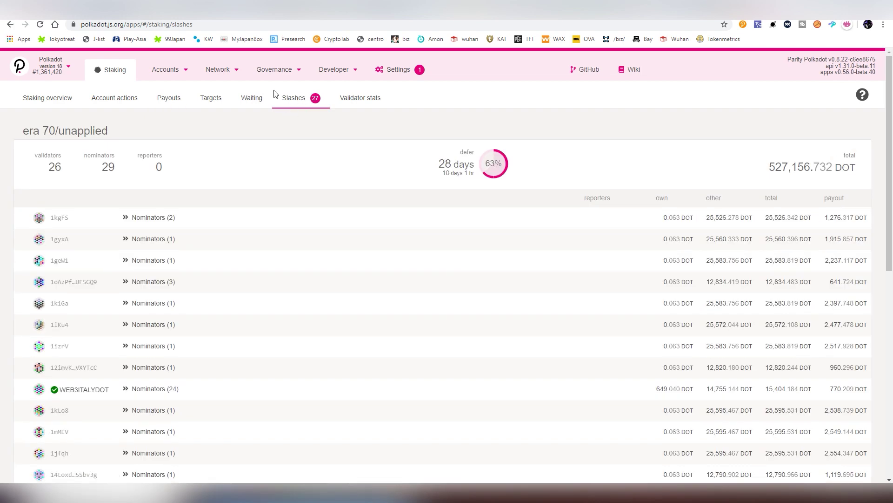
pyautogui.click(339, 99)
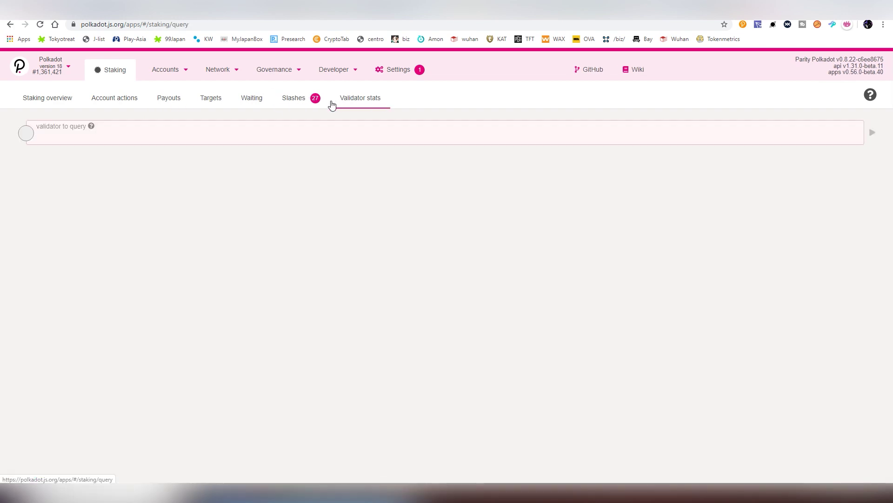
pyautogui.click(73, 104)
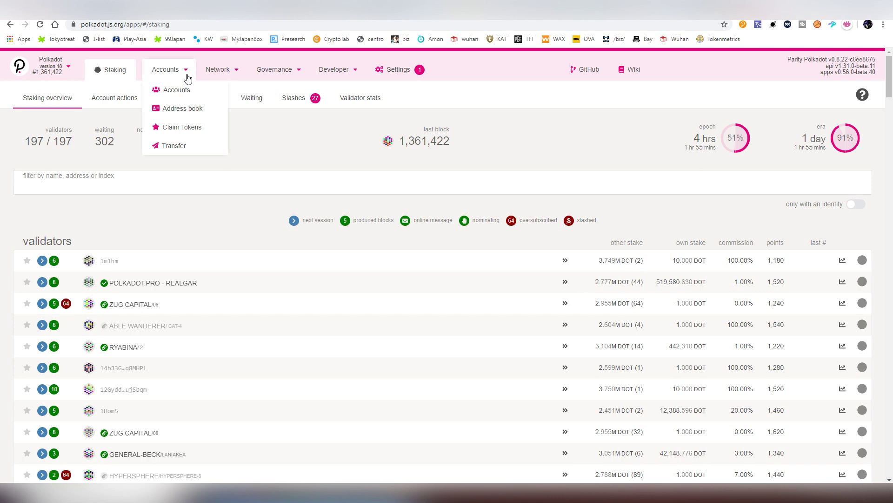
# - Open the DOT Claim Tokens page and keep POLKA MOBILE (EXTENSION) as the claim account
pyautogui.moveTo(201, 73)
pyautogui.moveTo(168, 69)
pyautogui.click(187, 125)
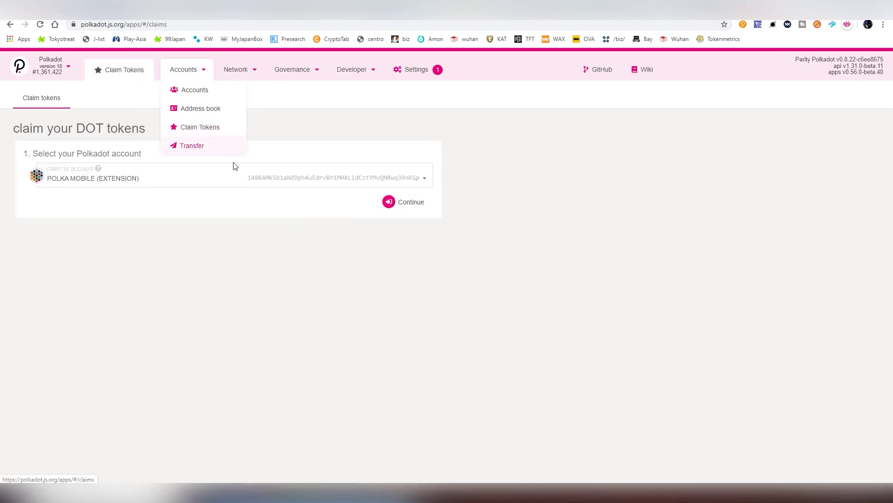
pyautogui.click(327, 181)
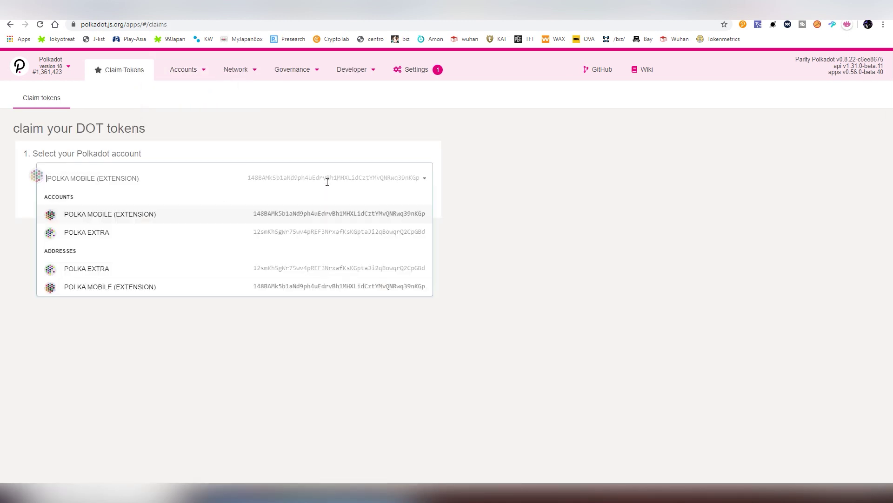
pyautogui.click(314, 156)
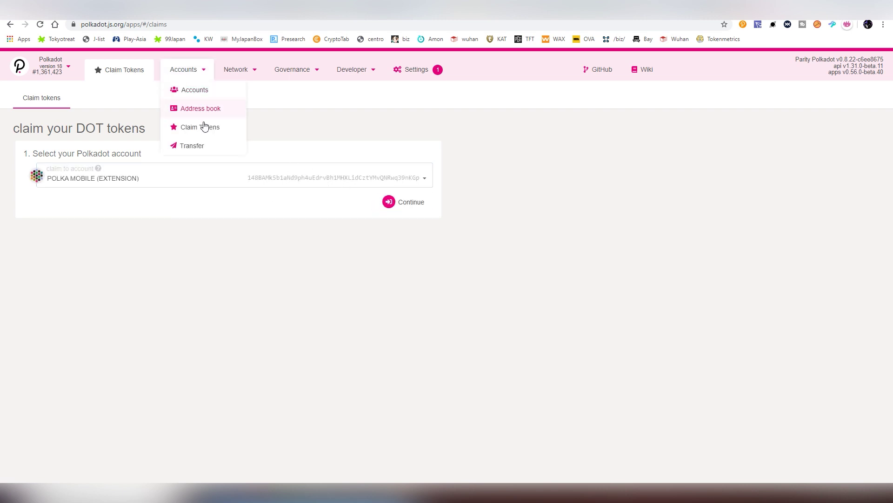
# - Look through the Treasury and Council overviews, ending on the Democracy referendum and proposals
pyautogui.moveTo(238, 79)
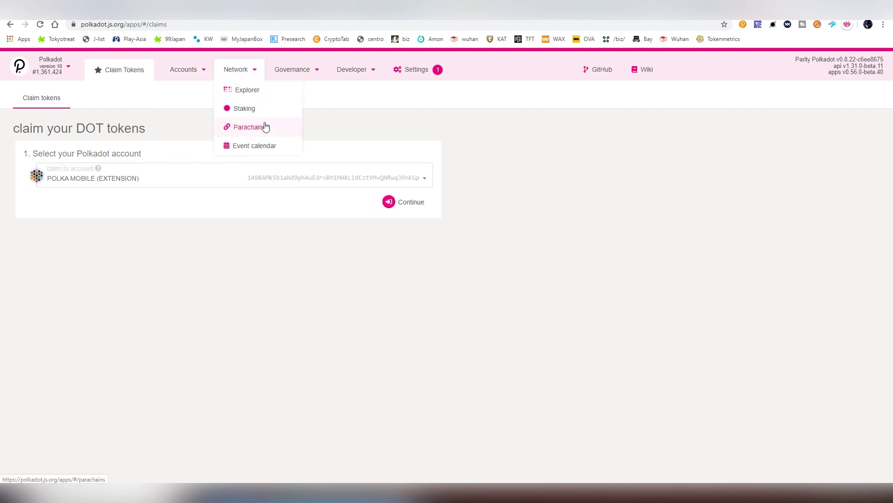
pyautogui.moveTo(291, 75)
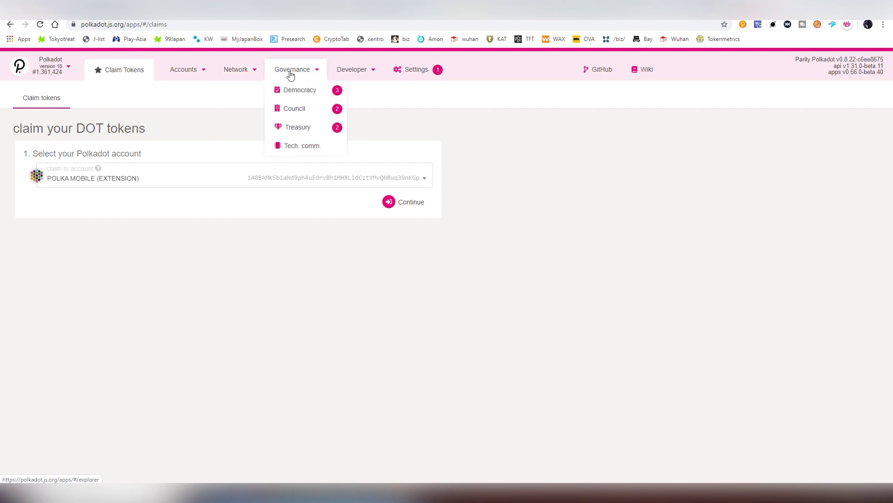
pyautogui.click(331, 129)
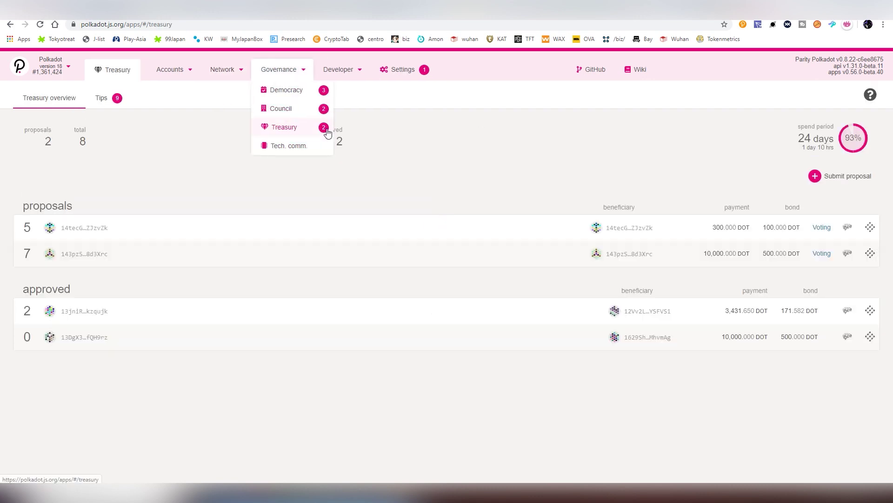
pyautogui.click(309, 111)
pyautogui.click(301, 96)
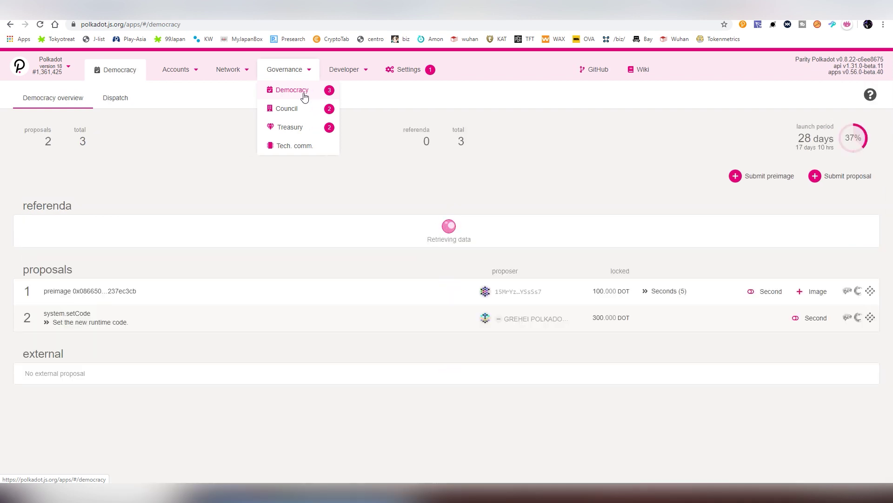
pyautogui.moveTo(372, 74)
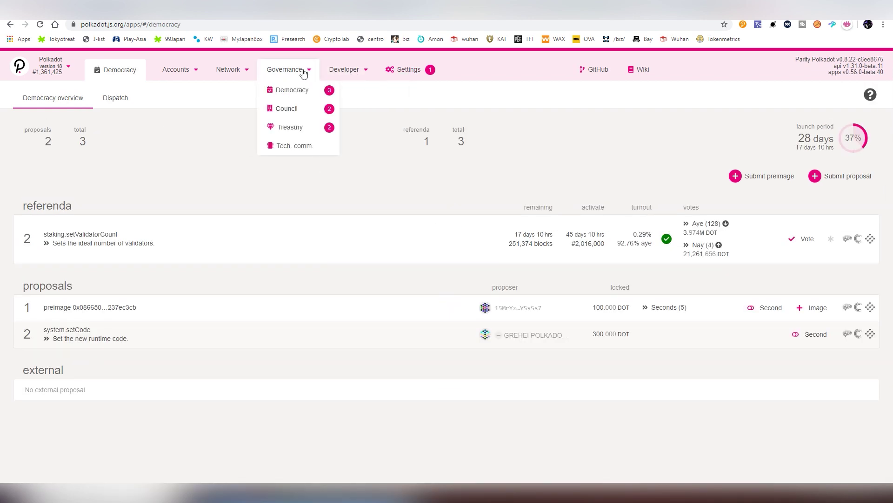
pyautogui.moveTo(253, 69)
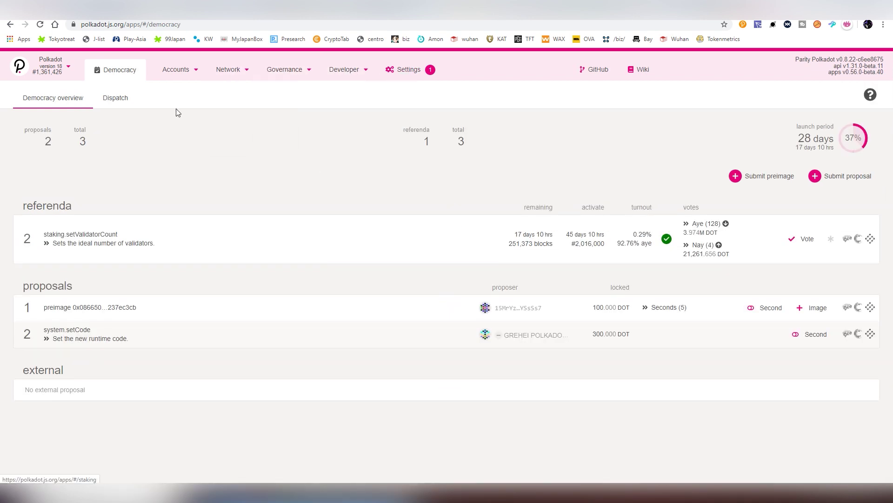